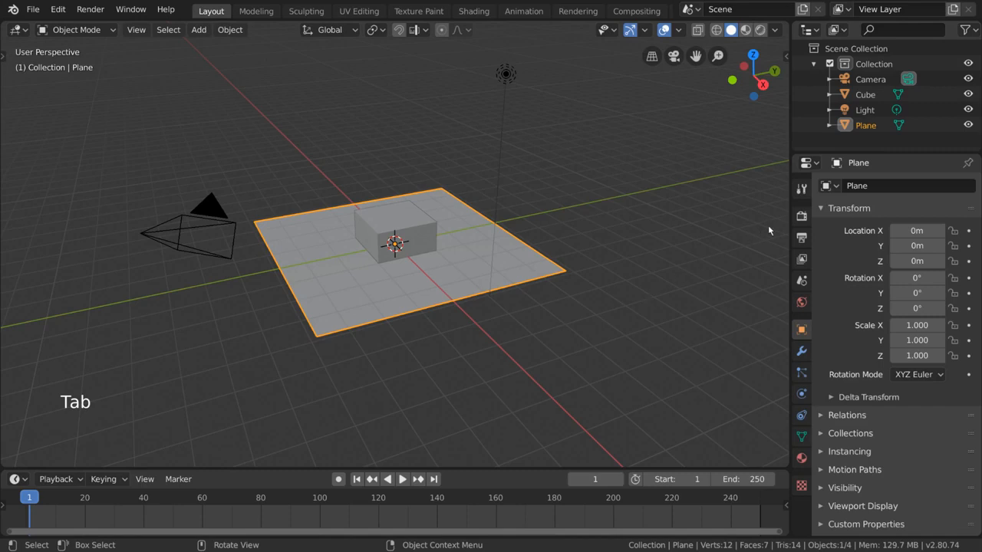
Switch the scene's render engine to Cycles.
click(801, 216)
click(941, 186)
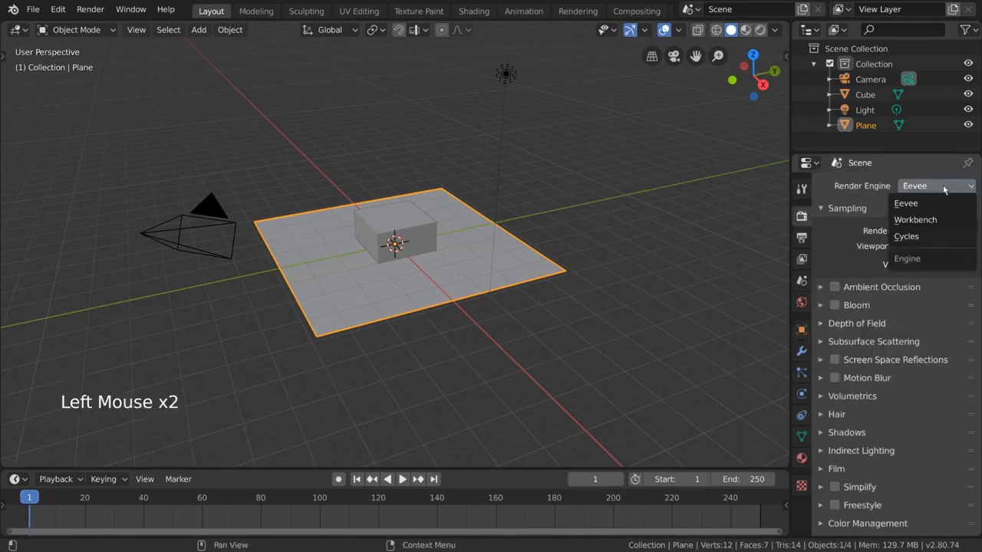
click(947, 238)
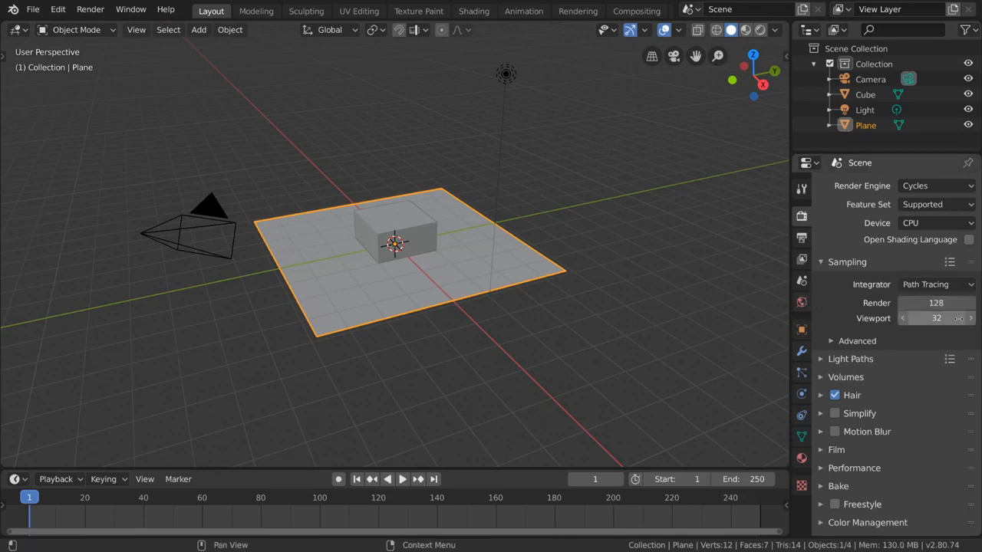
Try 137 viewport samples and return the value to 32.
drag(936, 318, 970, 317)
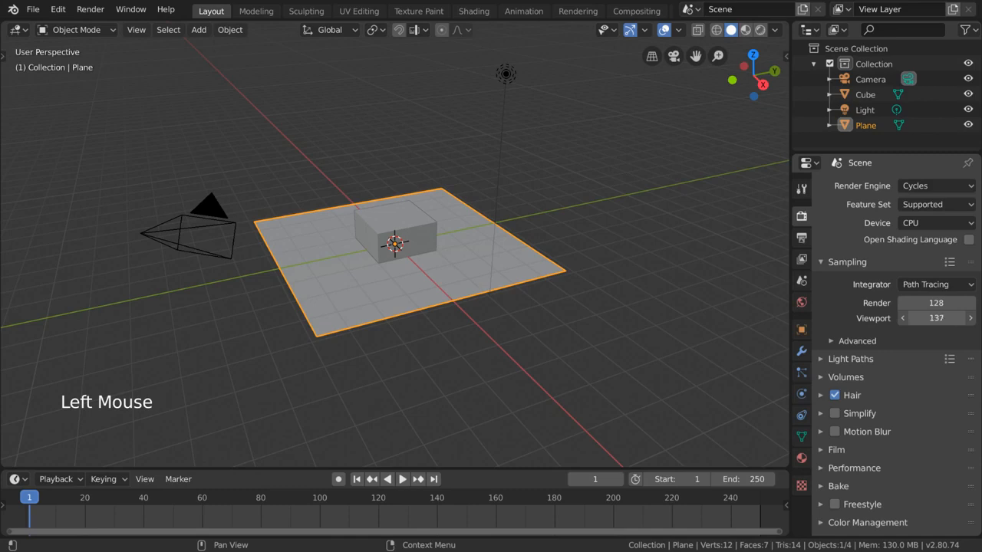
click(937, 318)
text(32)
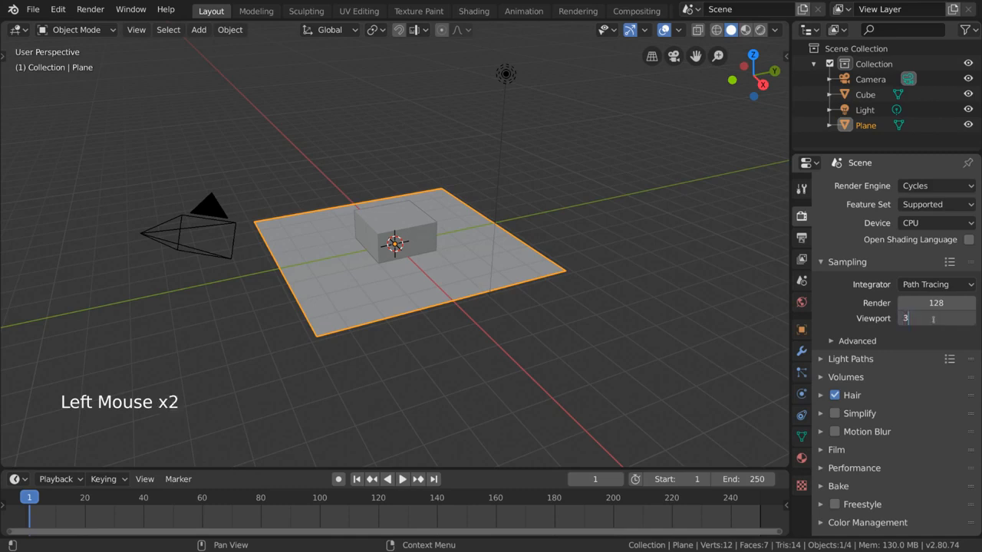
key(Return)
Set the render samples to 10 and render a still image from the camera.
mouse_move(935, 303)
mouse_down()
mouse_move(905, 303)
mouse_move(935, 304)
mouse_up()
click(935, 305)
text(10)
key(Return)
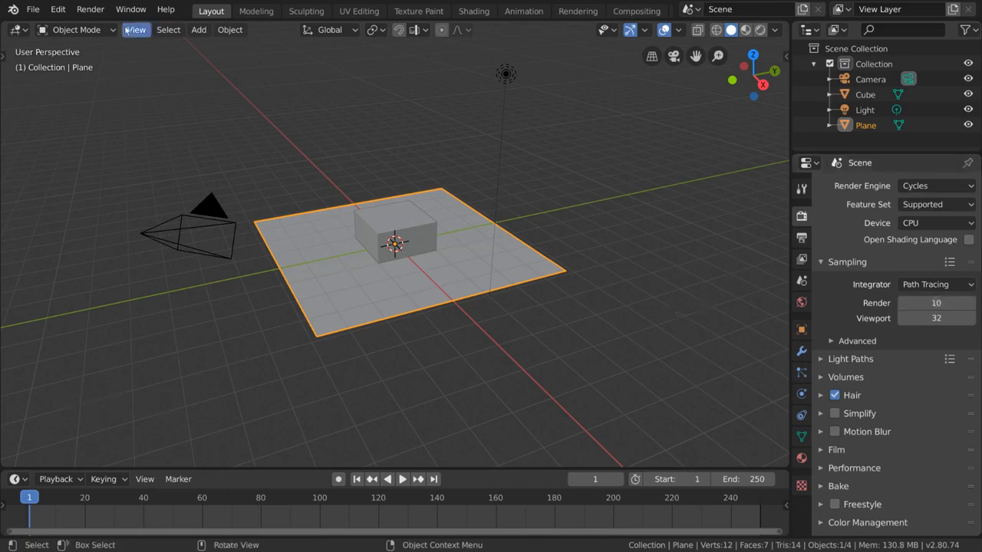
click(90, 9)
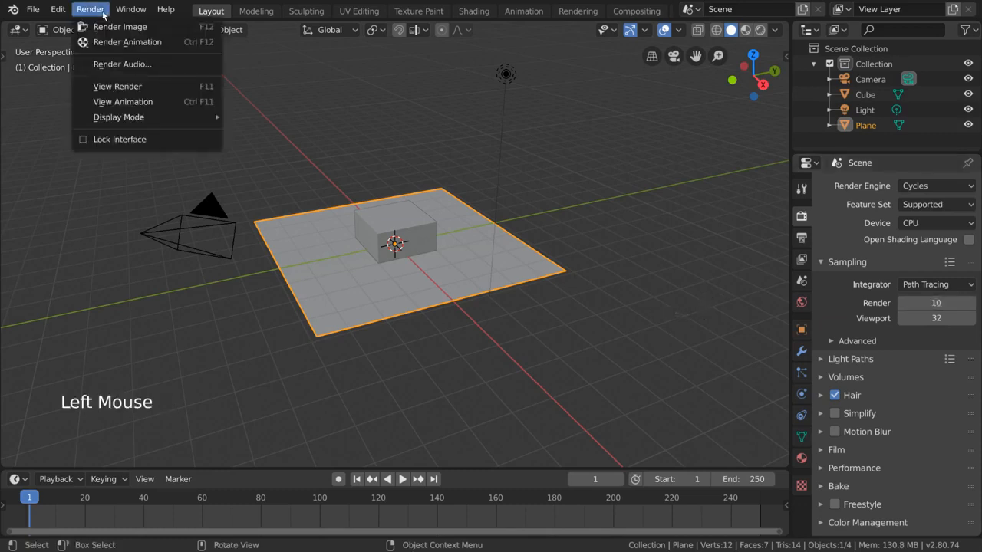
click(201, 31)
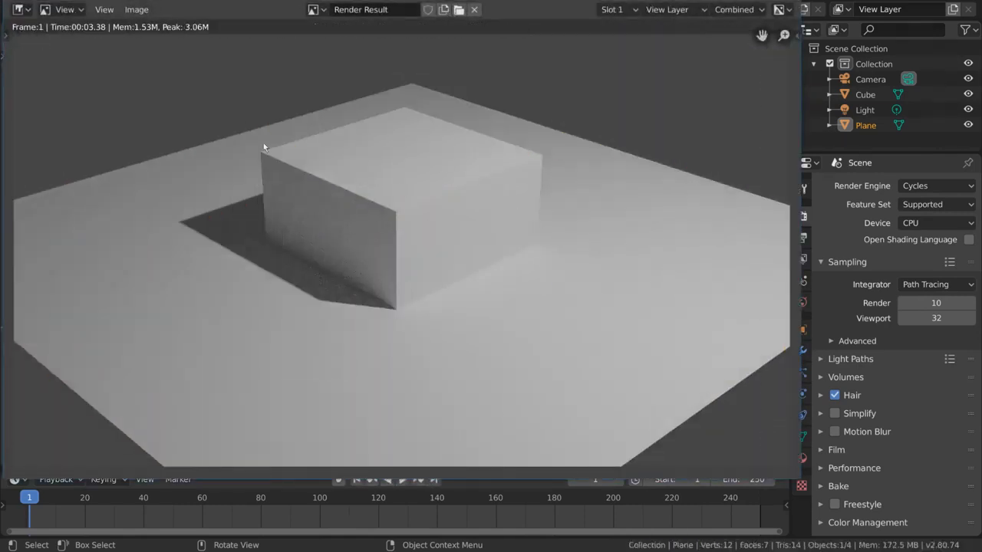
Examine the noise on the cube's shaded side and in its shadow in the 10-sample render.
middle_drag(494, 204, 638, 197)
scroll(436, 251, up, 5)
middle_drag(436, 252, 330, 252)
scroll(535, 252, up, 1)
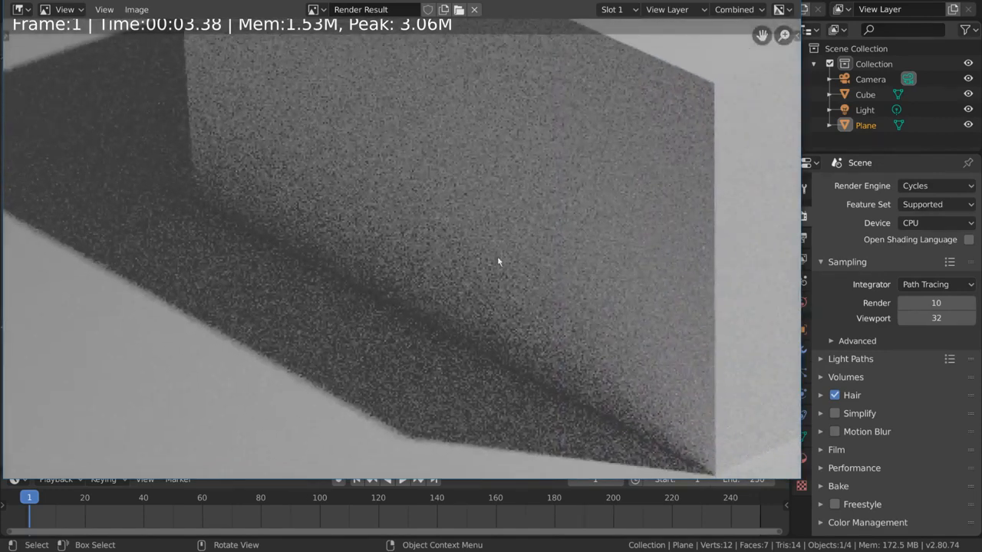
scroll(567, 320, down, 2)
scroll(484, 252, down, 2)
scroll(562, 201, down, 2)
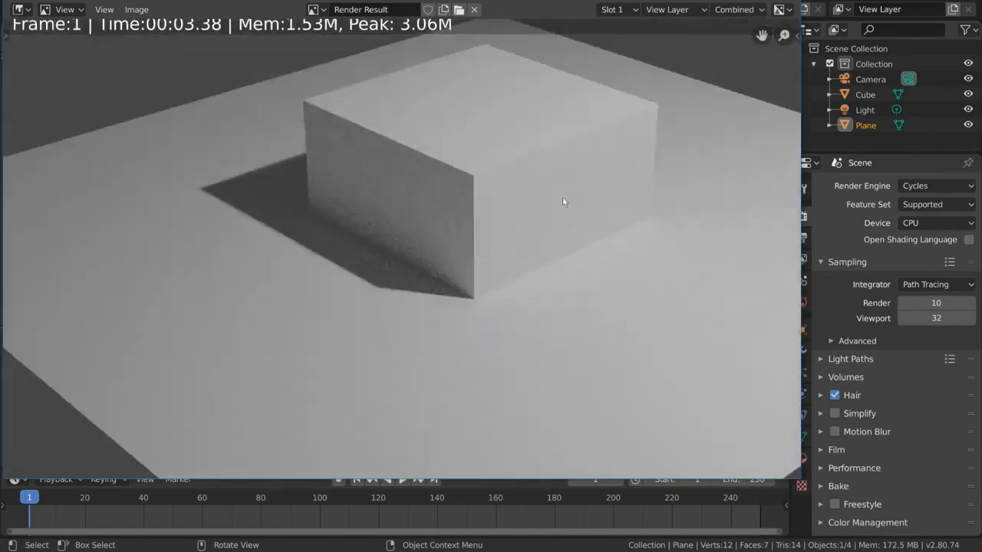
scroll(527, 213, down, 3)
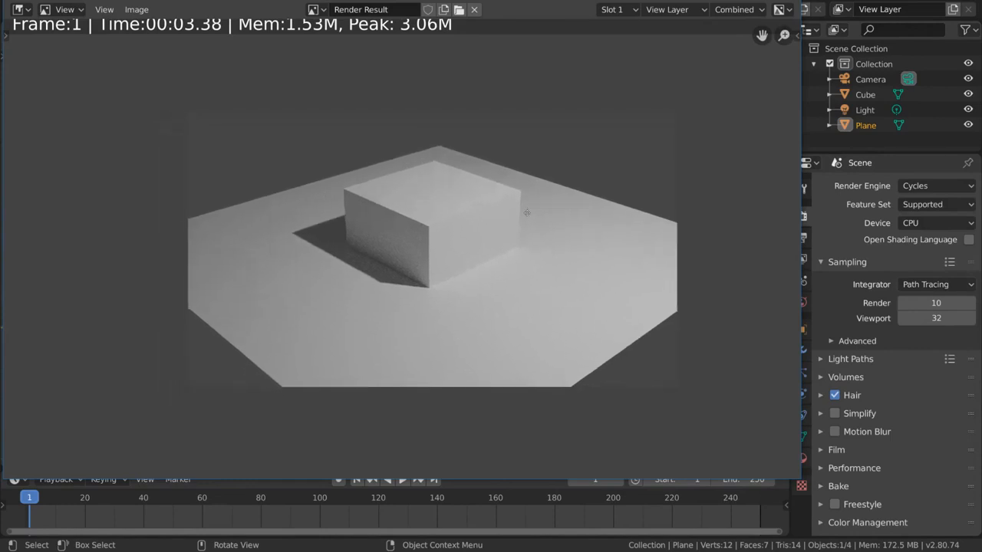
middle_drag(527, 213, 526, 209)
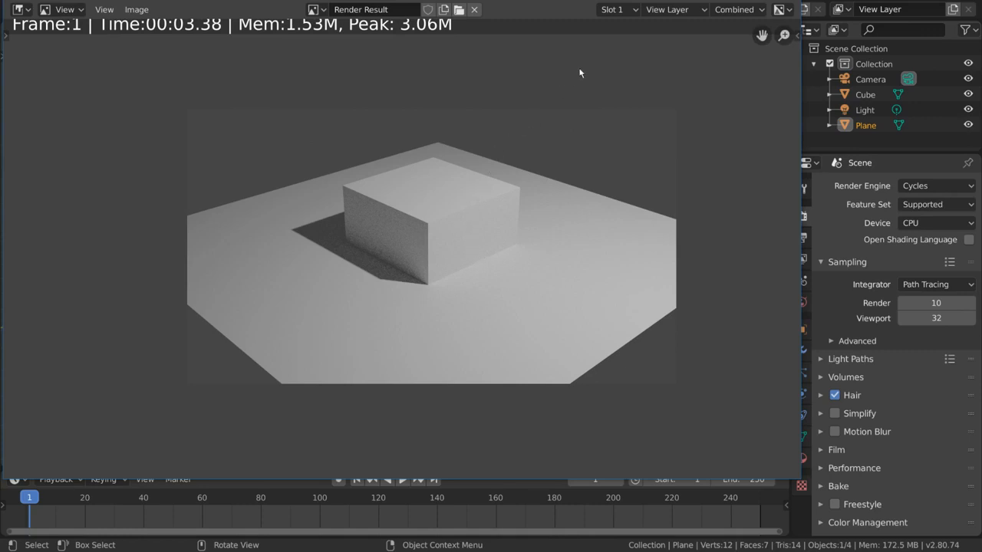
Make Slot 2 the active render slot, checking the image in Slot 1 along the way, and close the render window.
click(629, 11)
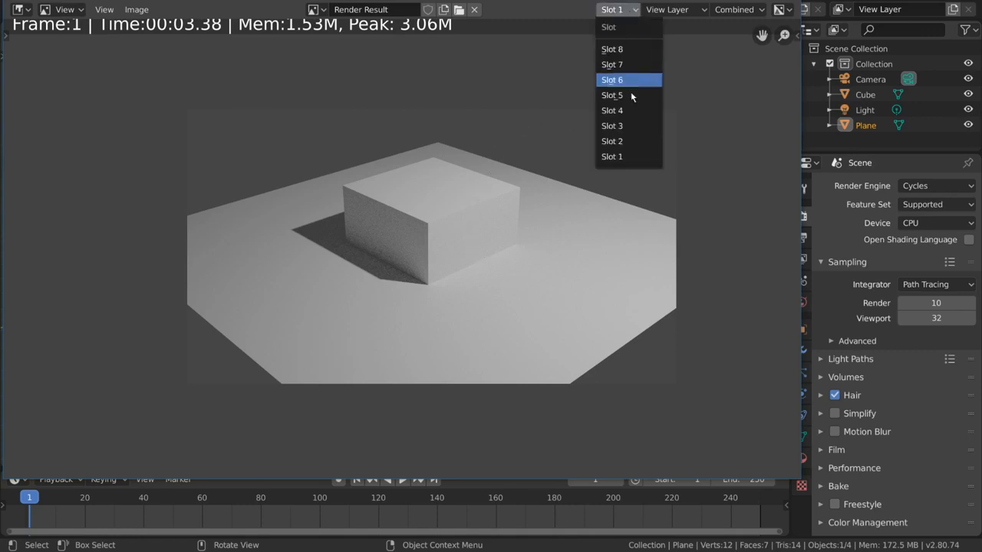
click(635, 141)
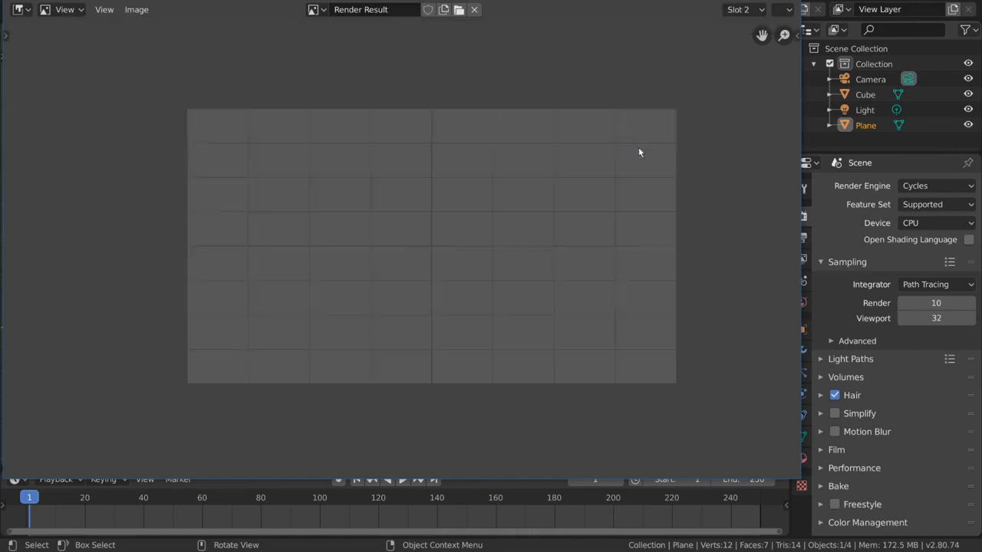
key(j)
key(j)
click(739, 11)
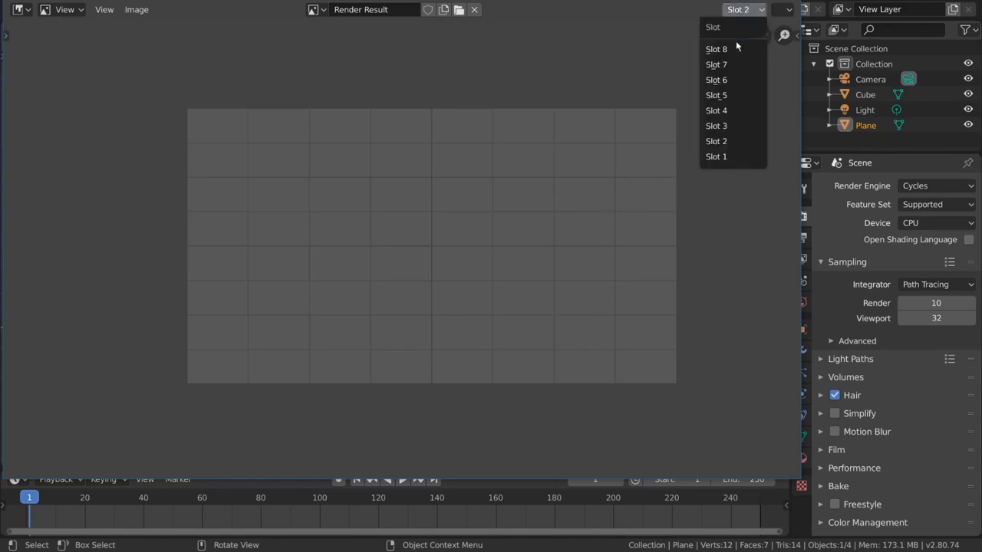
click(743, 156)
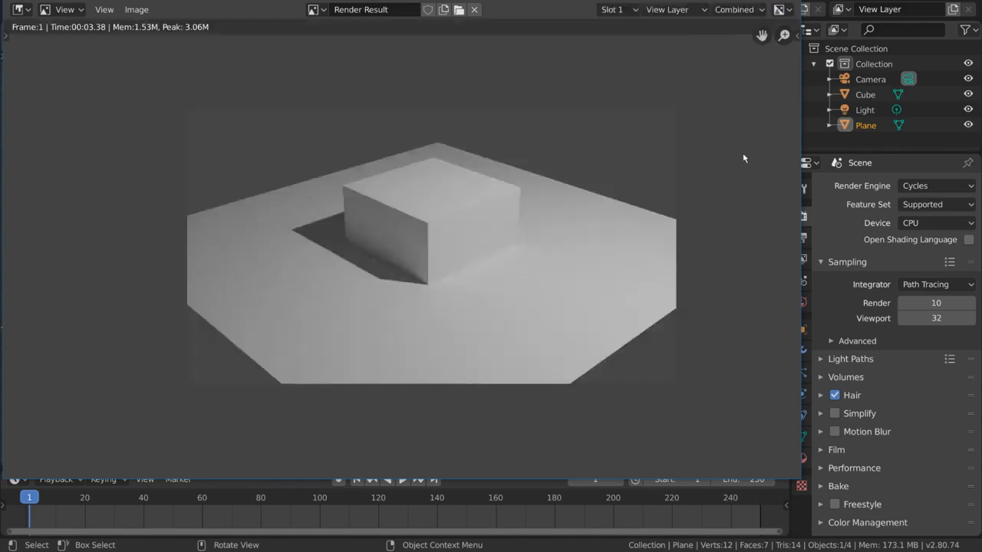
click(629, 9)
click(631, 141)
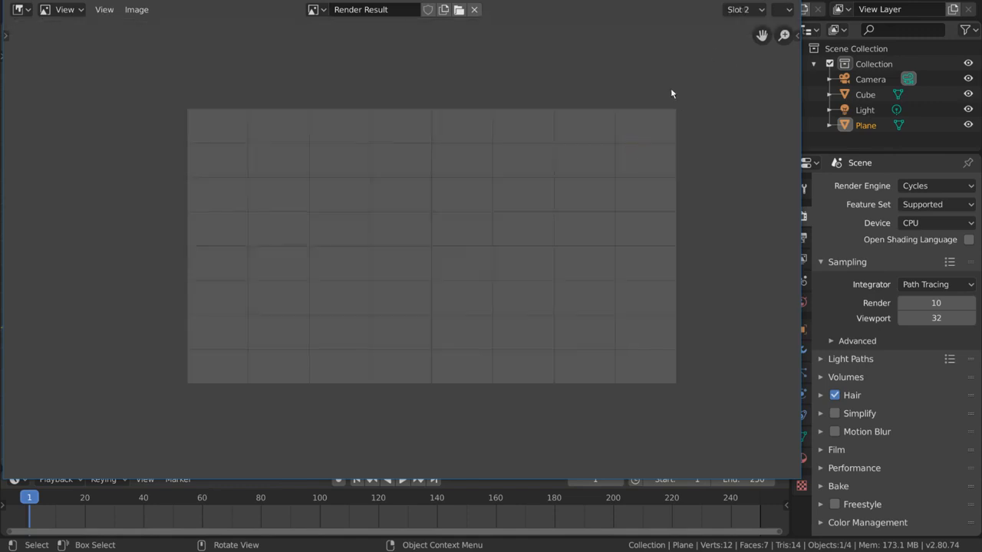
key(Escape)
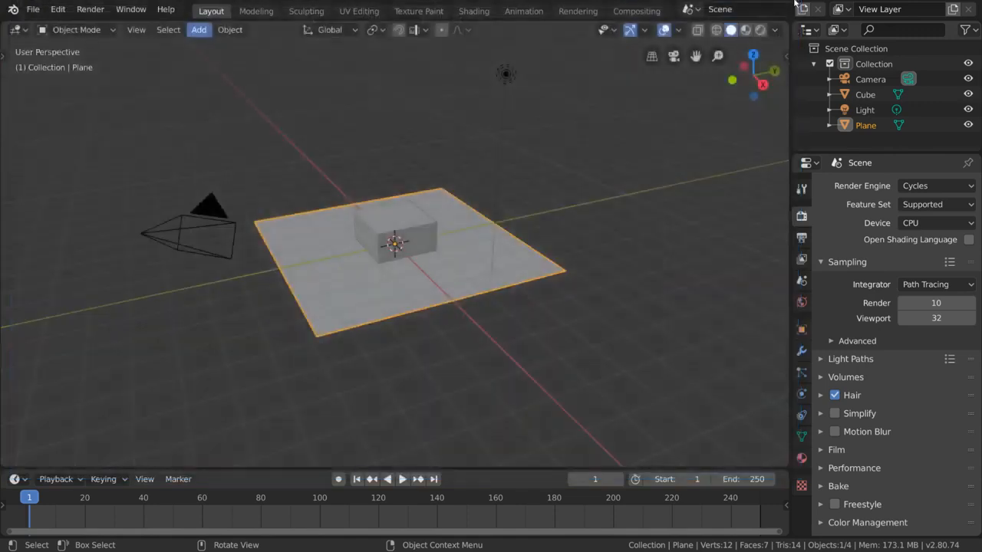
Set the render samples to 400 and render the image into Slot 2, inspecting the cube's shaded side.
click(946, 303)
text(400)
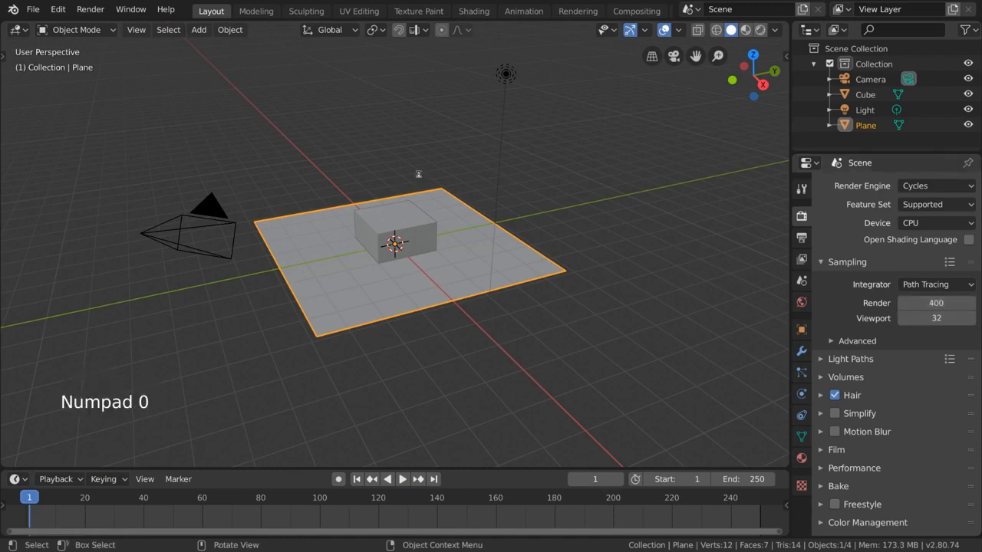
key(F12)
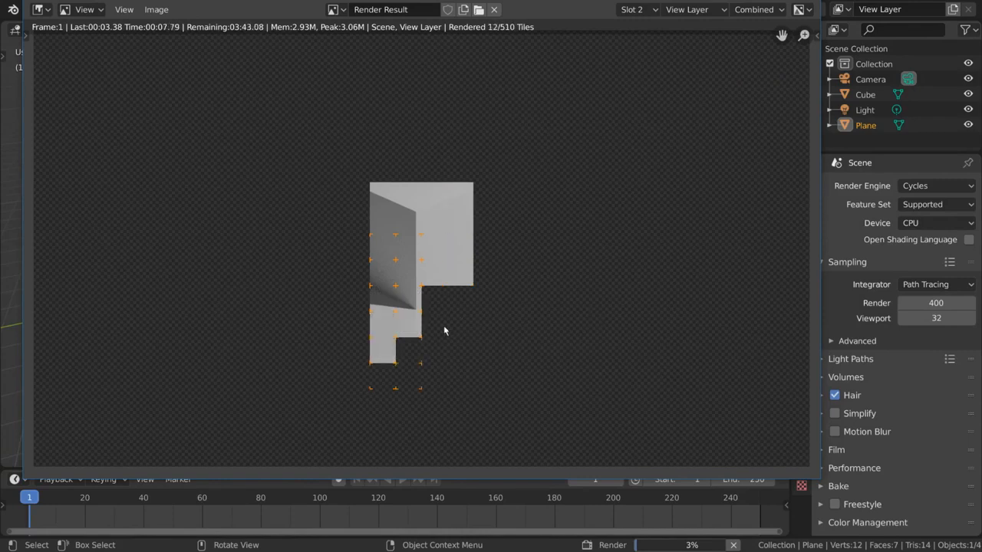
scroll(443, 330, up, 6)
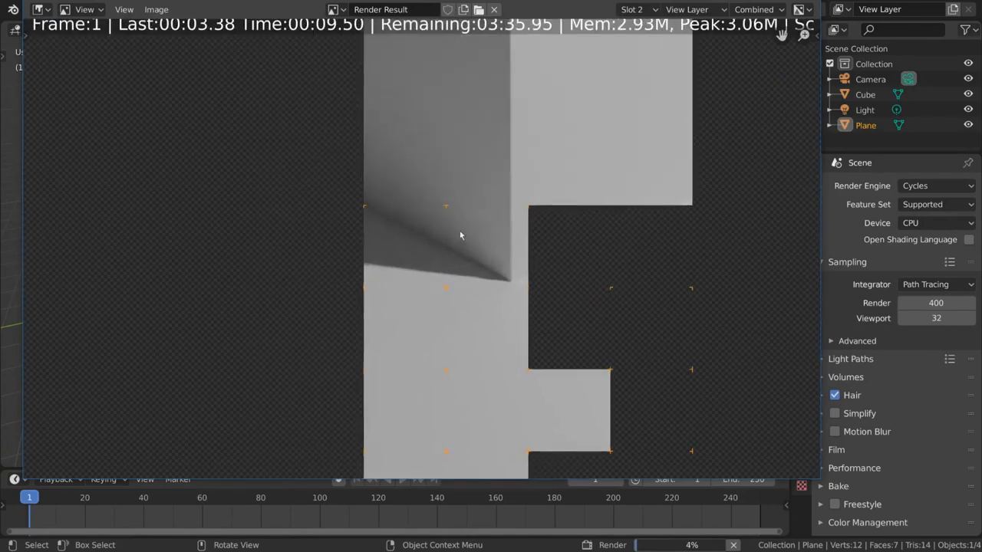
scroll(454, 249, up, 2)
scroll(452, 247, down, 5)
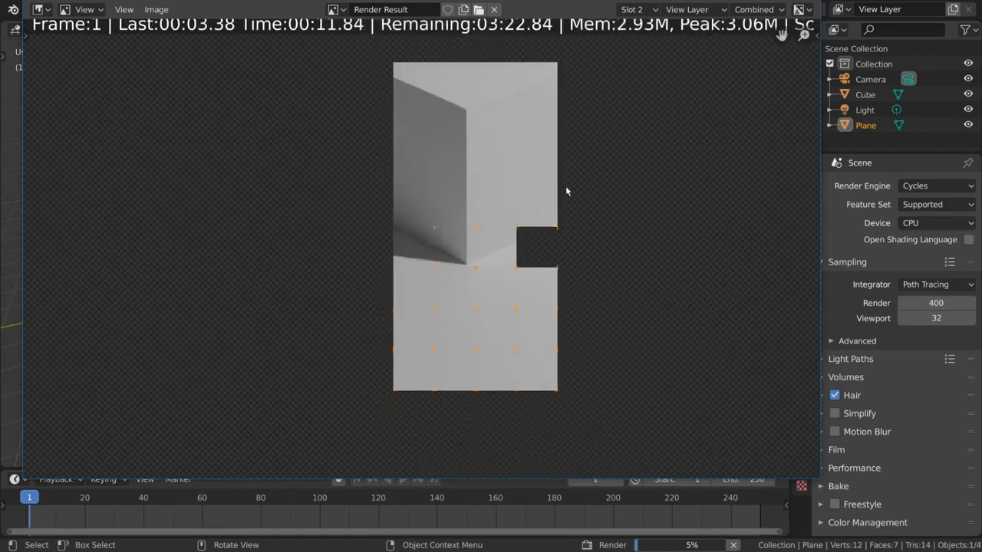
scroll(548, 247, down, 3)
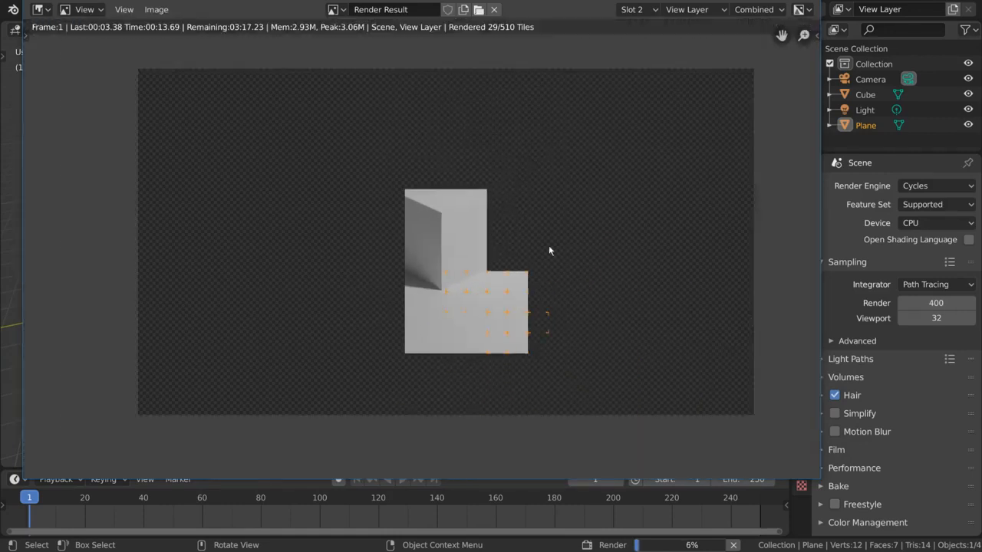
middle_drag(549, 251, 545, 259)
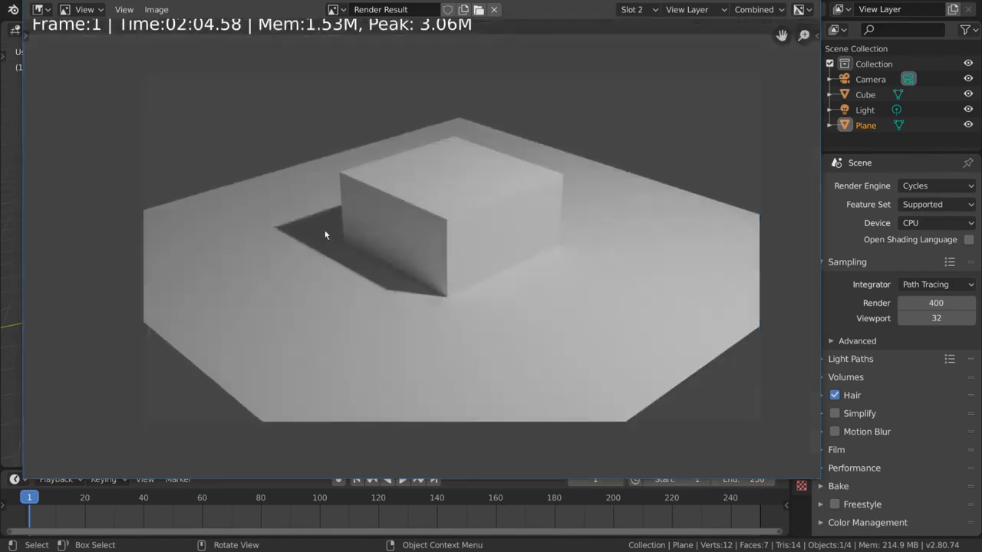
Compare the renders in Slot 1 and Slot 2 around the cube's shadow, and close the render window.
click(638, 10)
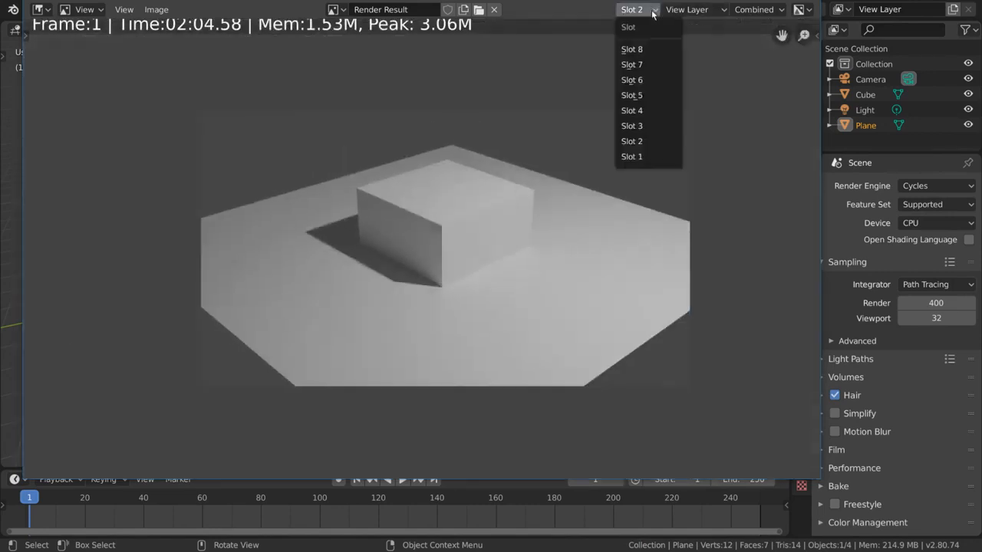
click(637, 158)
click(638, 9)
click(631, 141)
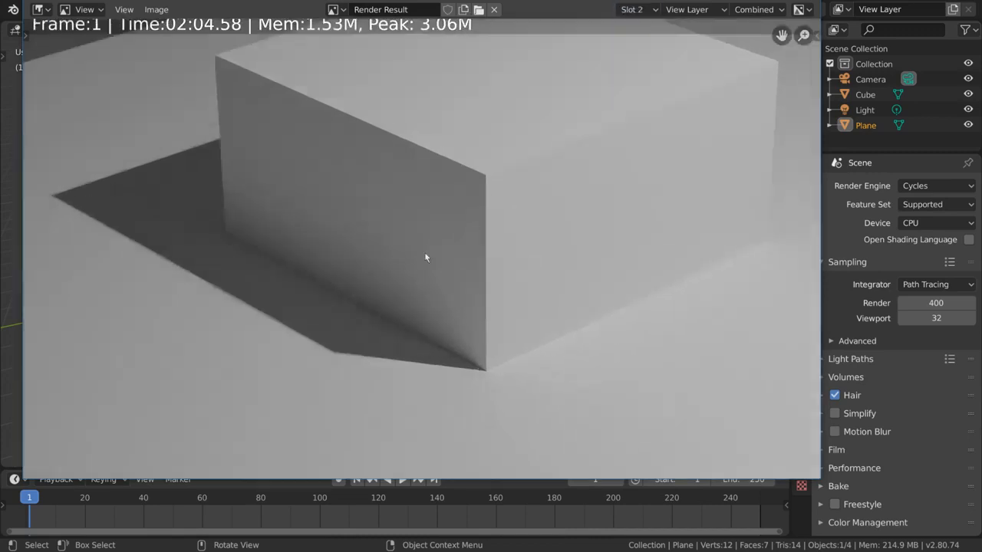
click(638, 9)
click(632, 141)
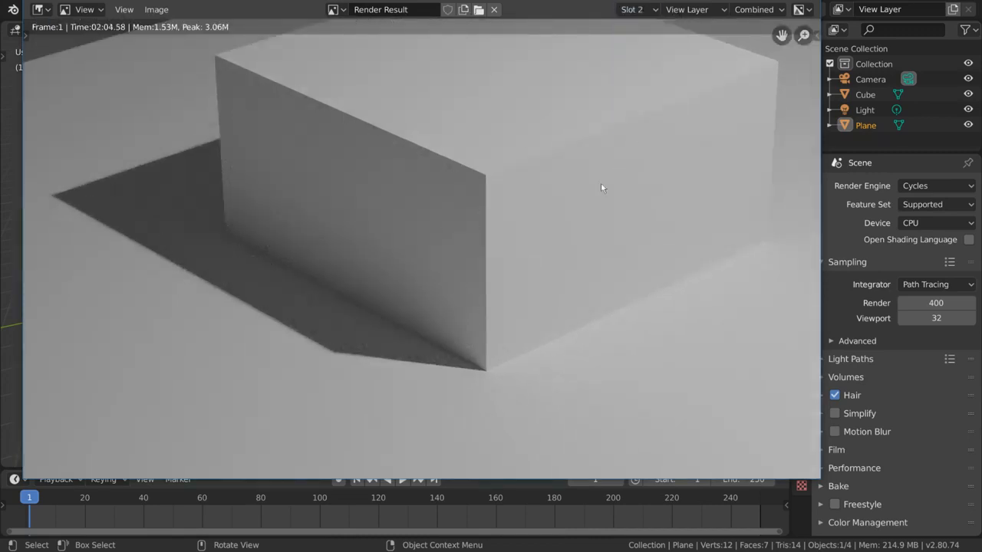
scroll(599, 181, down, 5)
scroll(596, 178, up, 1)
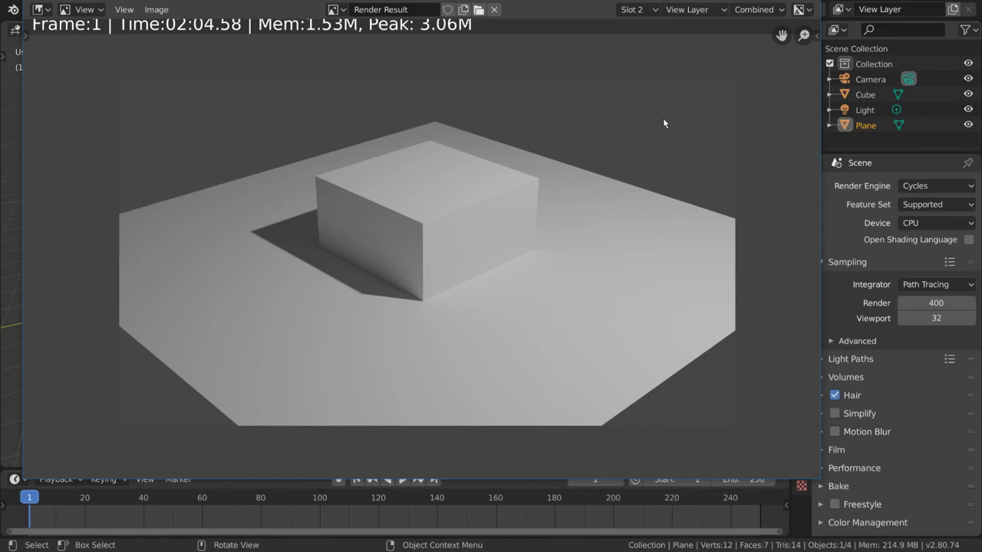
key(Escape)
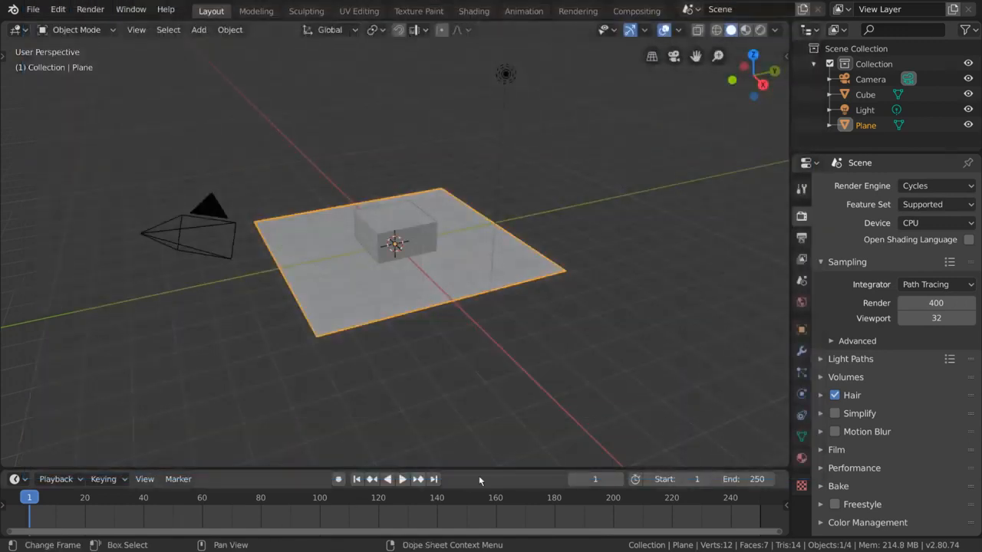
Set both the animation's end frame and the render samples to 10, and enable automatic keyframing.
click(750, 478)
text(10)
key(Return)
click(339, 480)
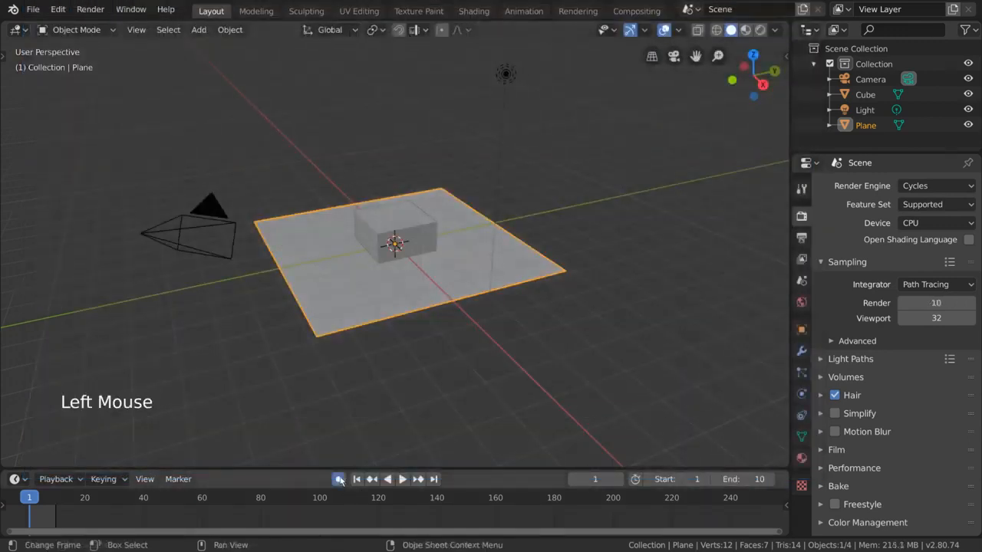
Animate the cube by keyframing its position at frame 1 and a moved, rotated pose at frame 10.
click(395, 234)
key(g)
click(405, 313)
key(shift+Right)
key(g)
key(r)
click(469, 327)
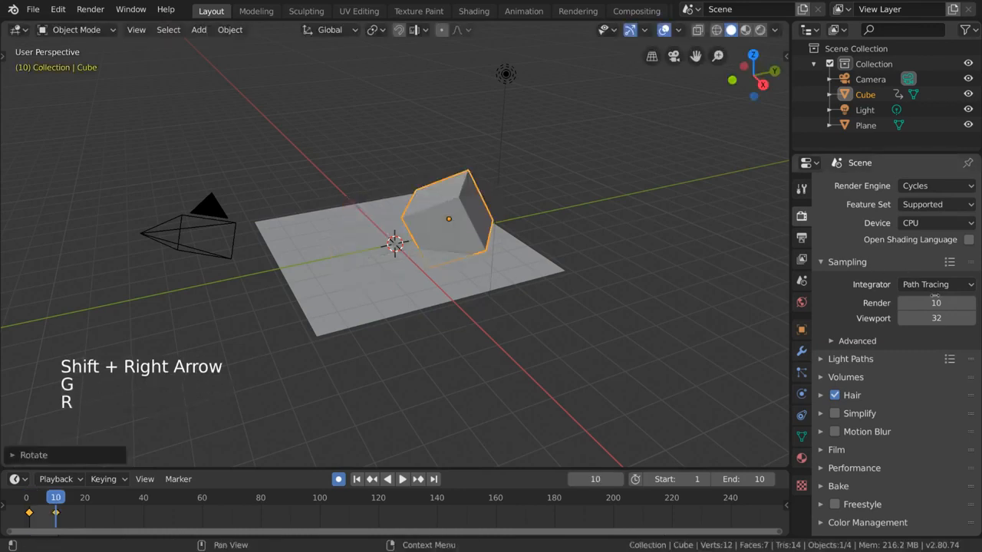
Render the animation with 10 samples and close the render window.
click(931, 302)
key(Return)
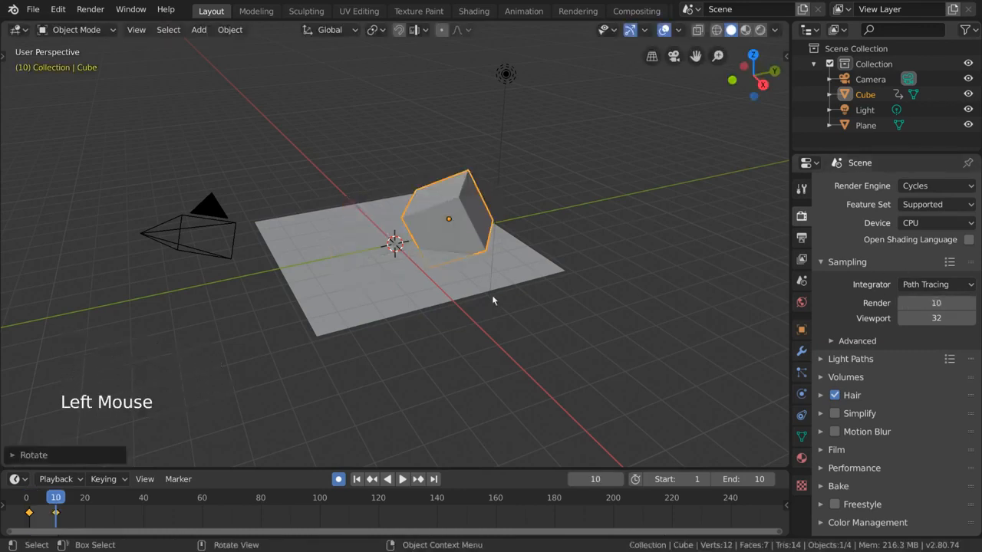
key(ctrl+F12)
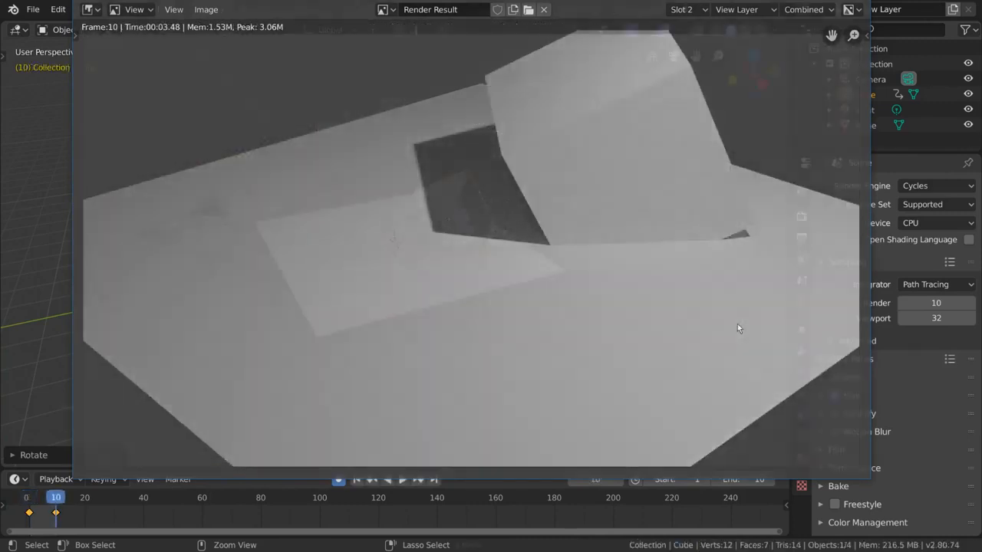
key(Escape)
View the rendered animation to check the noise across its frames, and close the player.
click(91, 9)
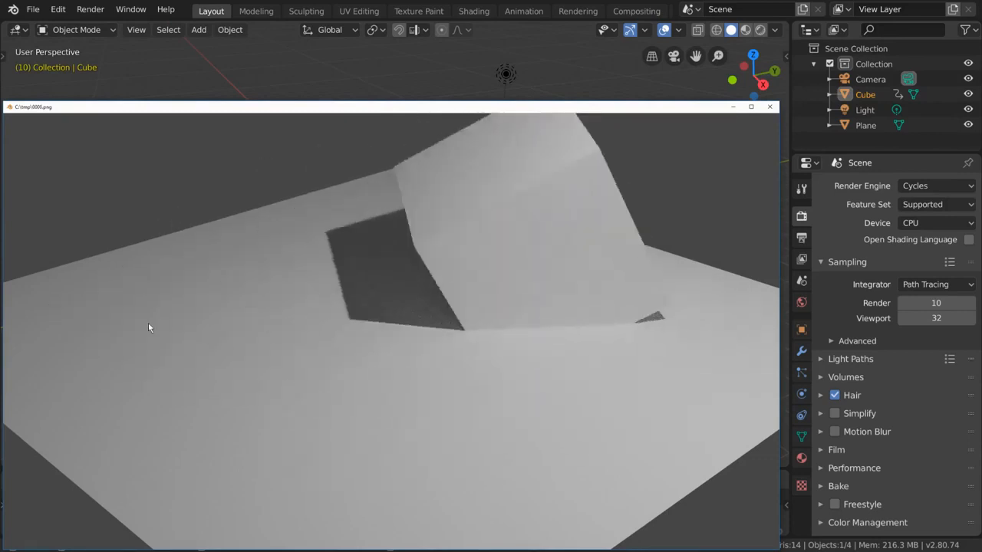
drag(148, 327, 710, 295)
click(769, 107)
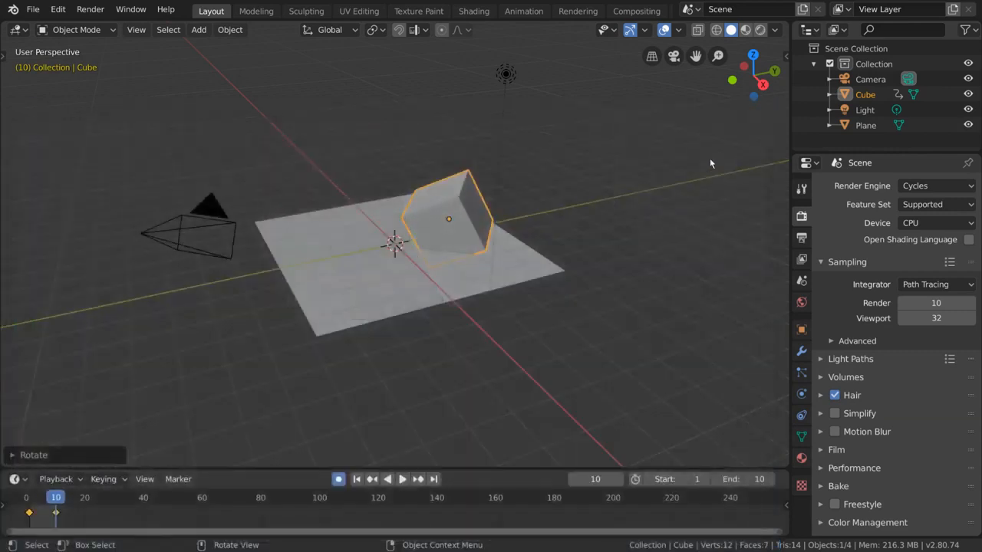
In the advanced sampling settings, try other seed values, return the seed to 0, and enable animating the seed over time.
click(854, 344)
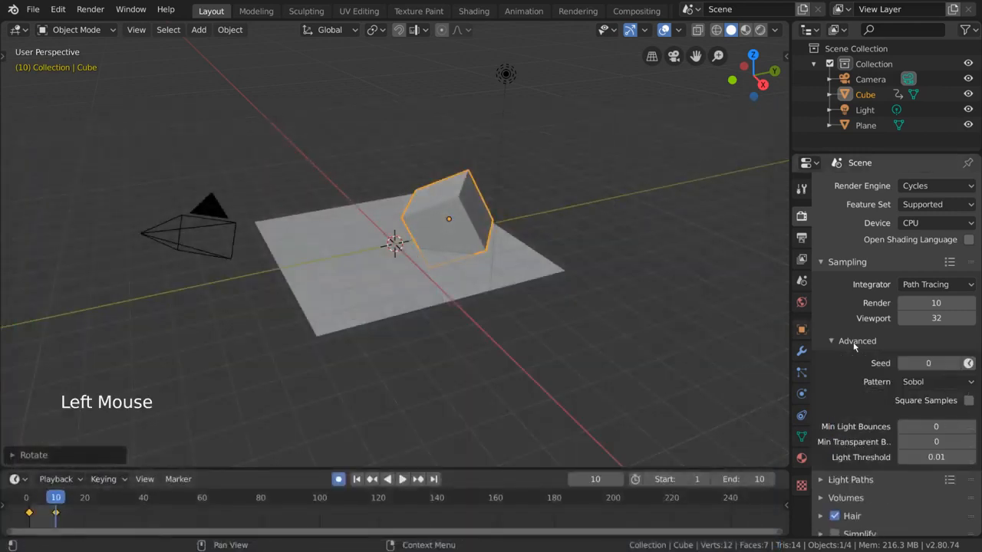
click(955, 364)
click(955, 363)
click(955, 363)
click(902, 363)
click(902, 364)
click(902, 363)
click(902, 363)
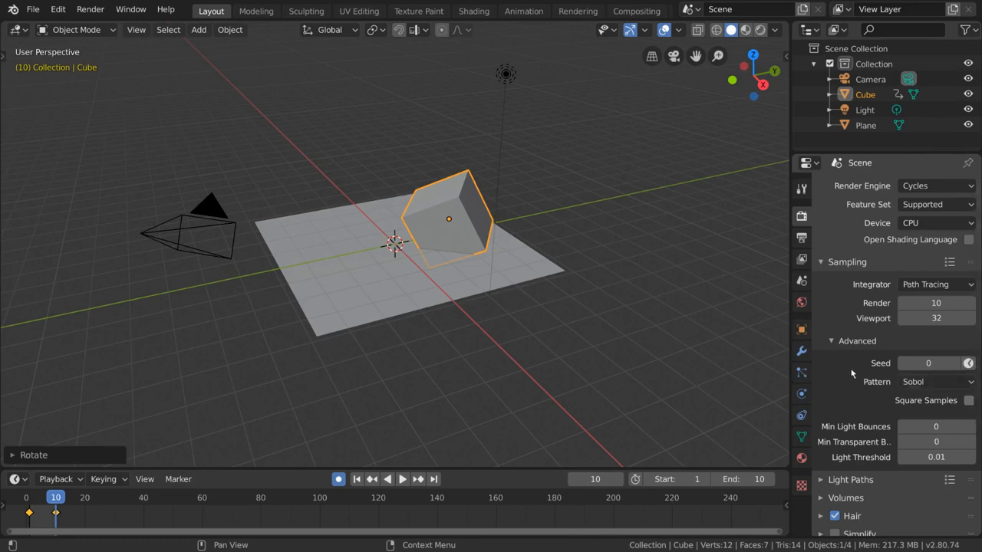
click(969, 363)
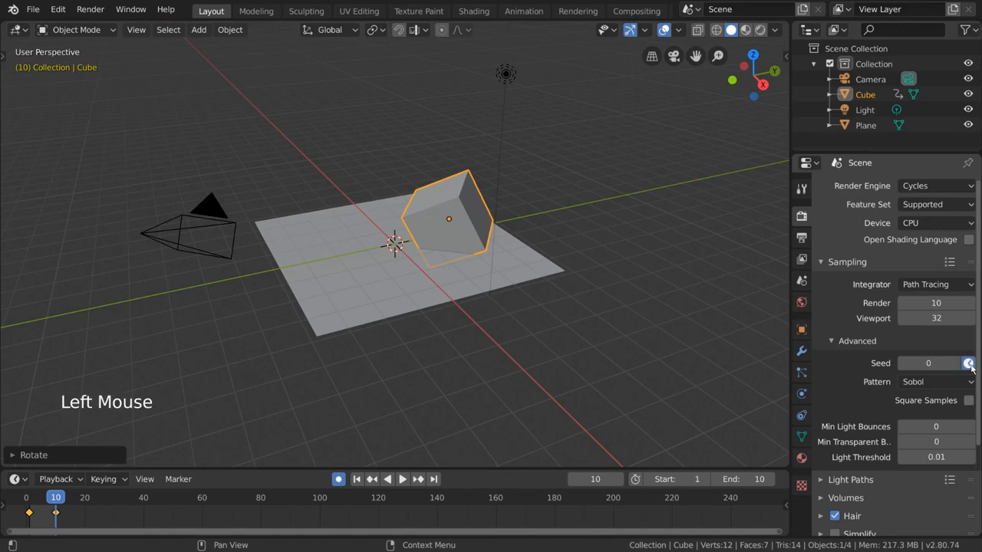
Set the render output path to /tmp\newnoise and render the animation.
key(ctrl)
scroll(866, 392, down, 12)
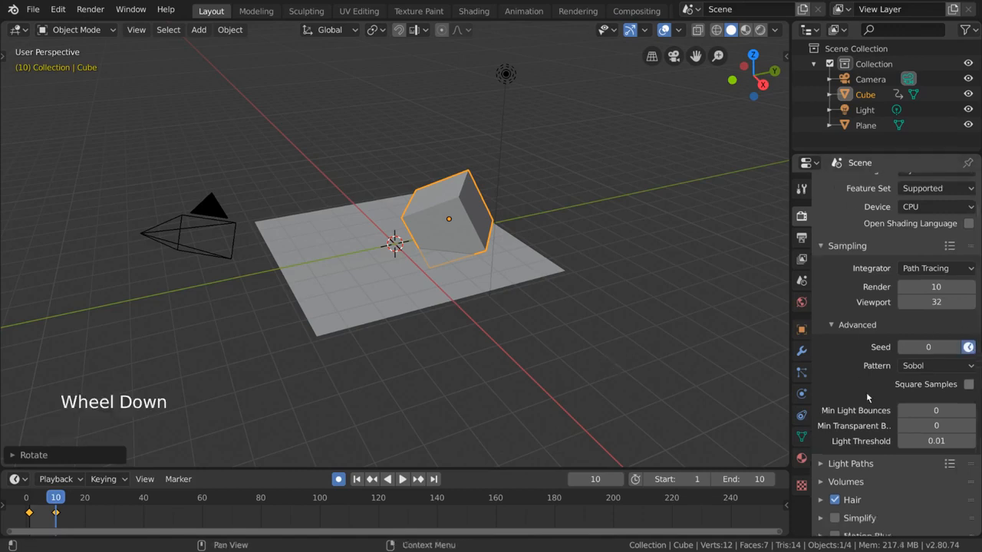
double_click(801, 240)
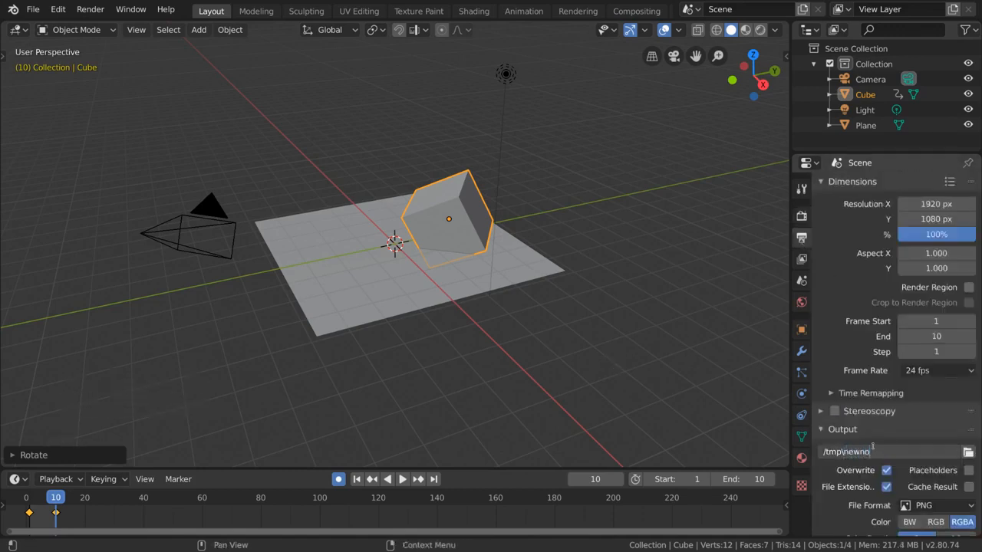
key(ctrl+F12)
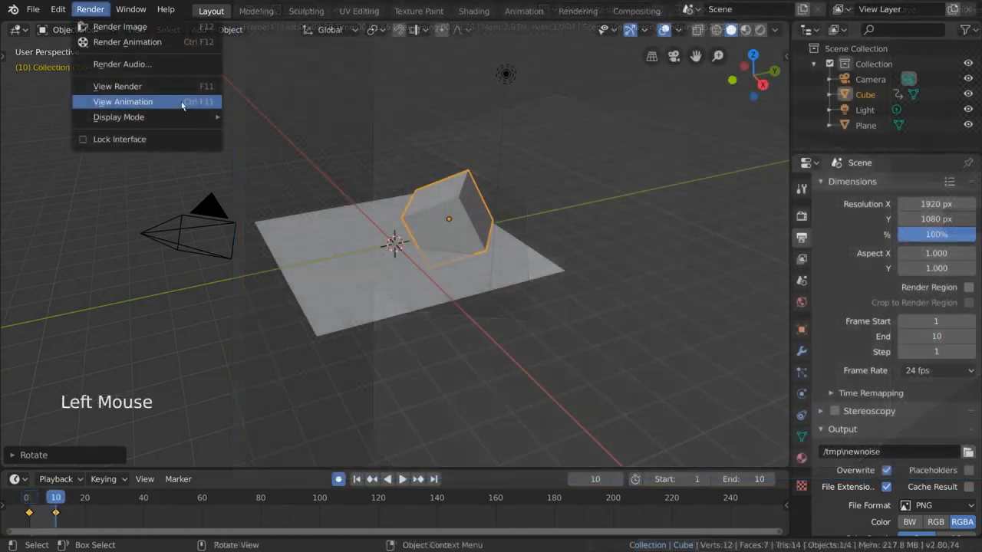
Play back the newly rendered animation to check the noise across its frames, and review the sampling seed settings.
click(182, 105)
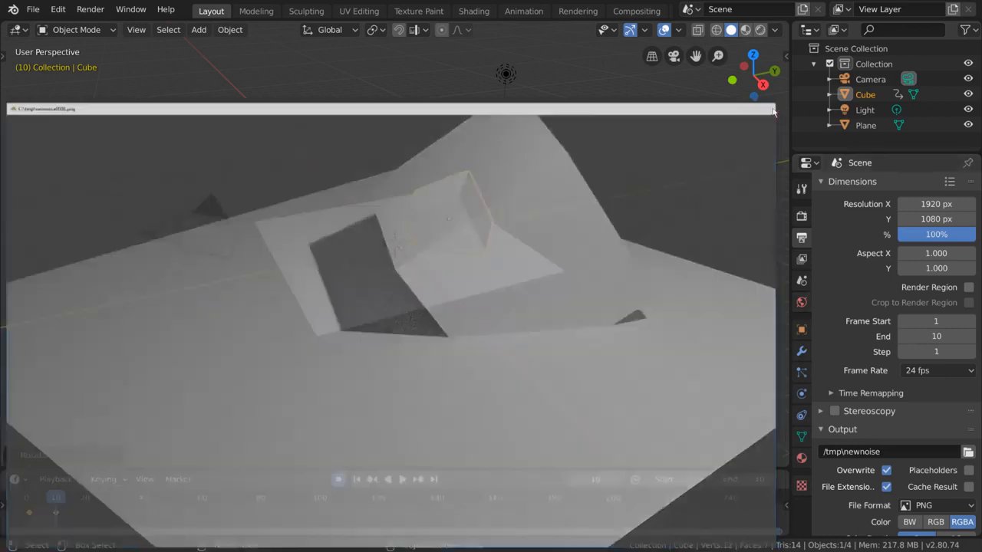
click(769, 106)
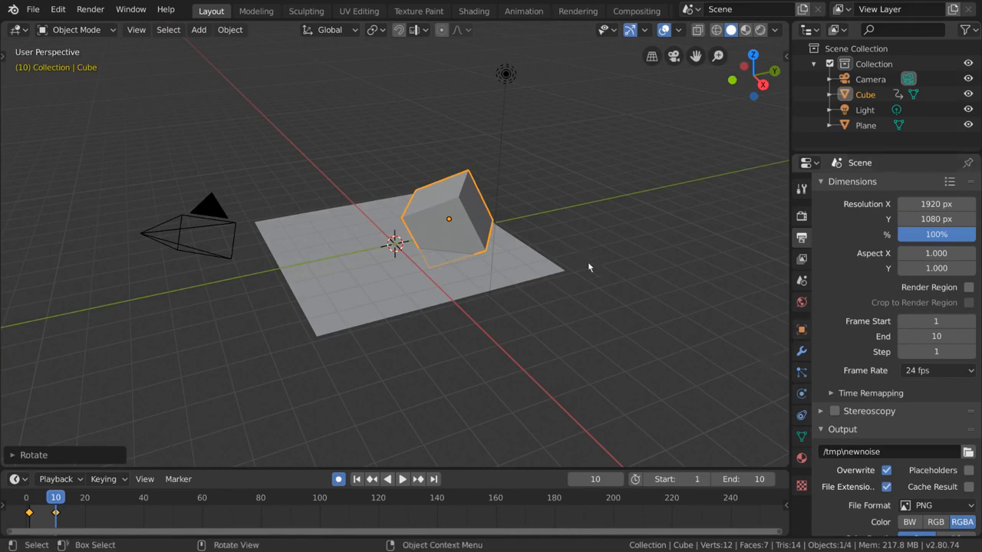
click(801, 215)
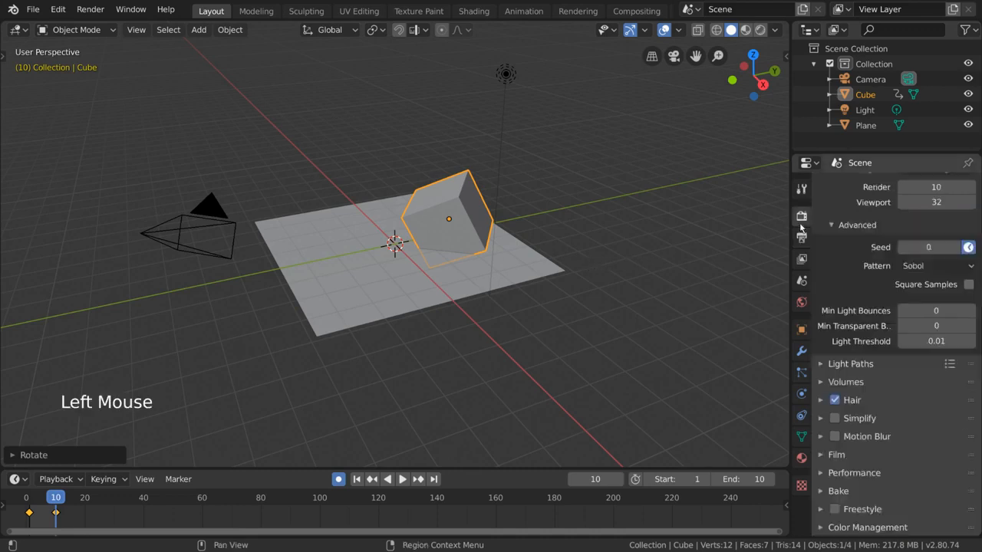
scroll(880, 345, up, 9)
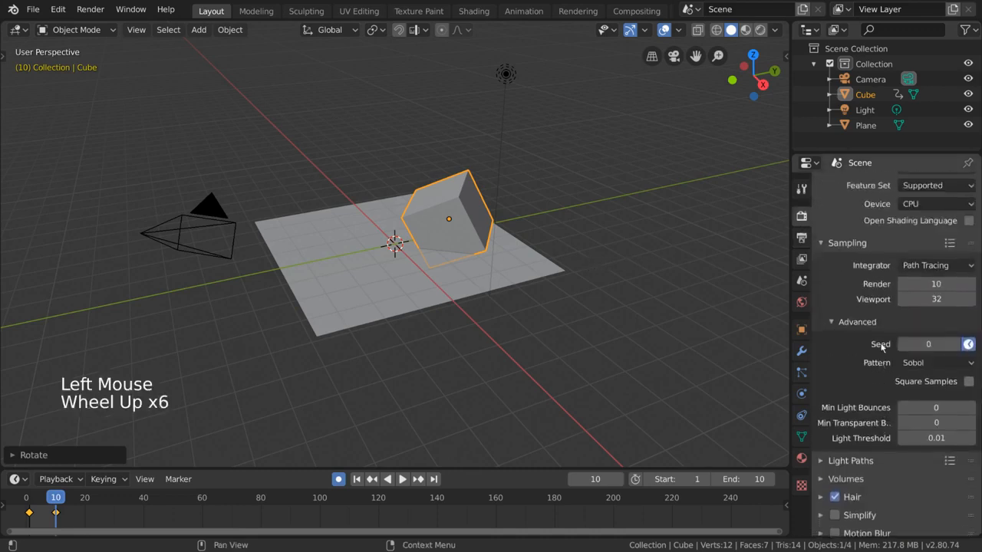
Enable denoising for the view layer and look through its options.
click(805, 262)
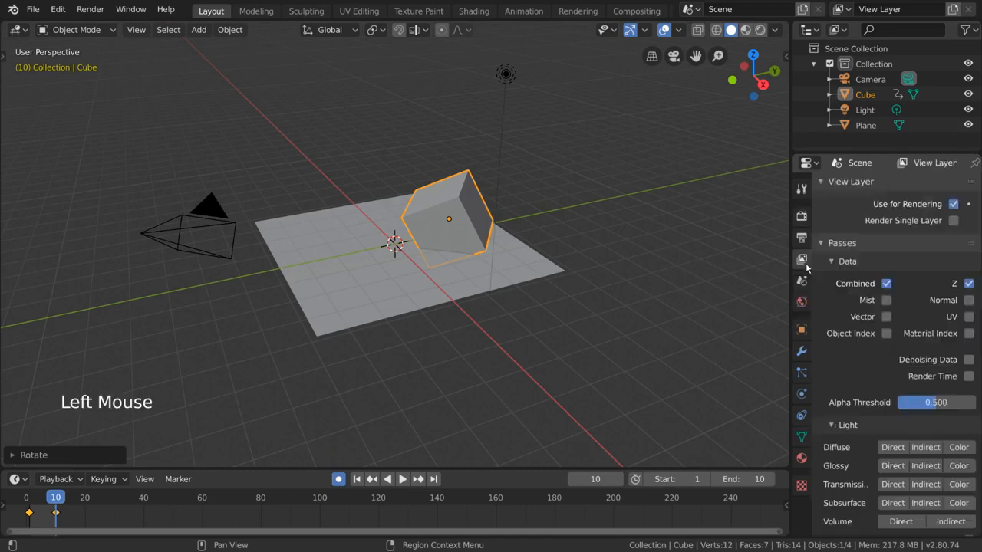
scroll(913, 379, down, 19)
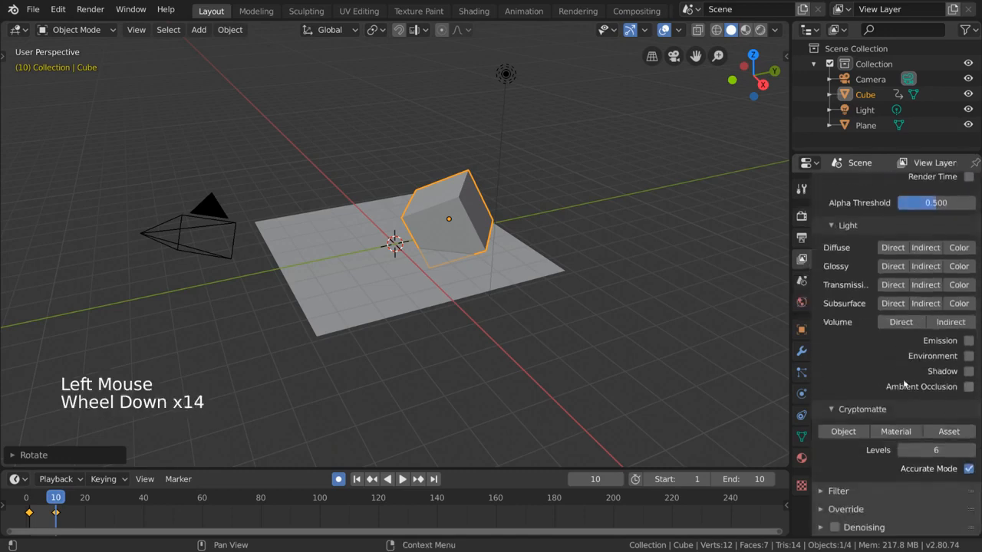
click(834, 528)
click(851, 528)
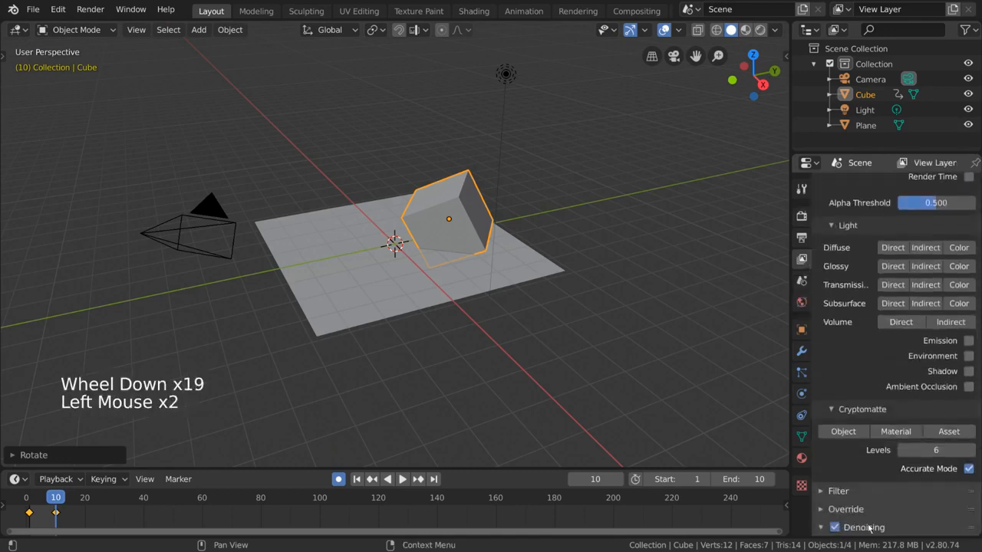
scroll(877, 453, down, 1)
scroll(878, 452, down, 13)
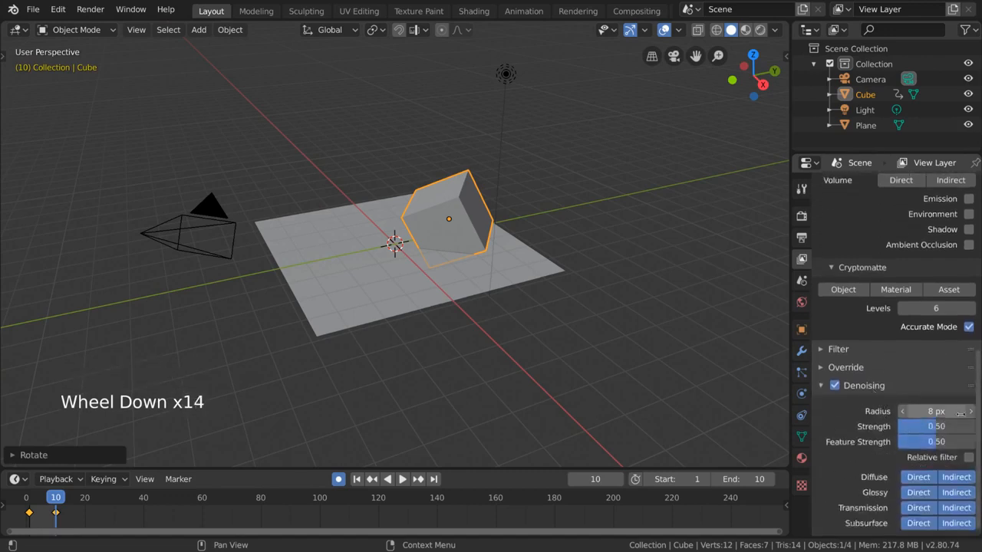
click(862, 390)
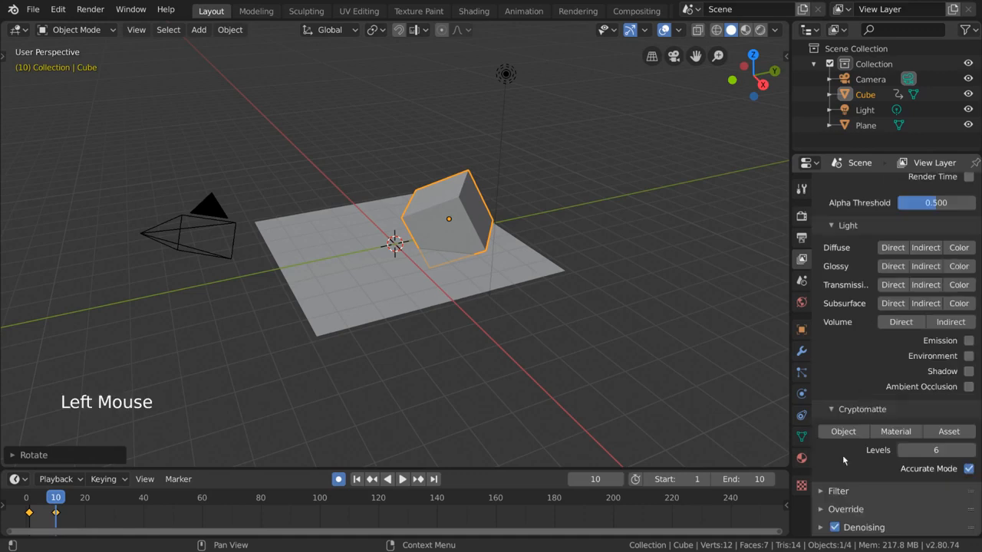
Render frame 10 as a still image with denoising and inspect the cube and its shadow up close.
click(801, 216)
key(F12)
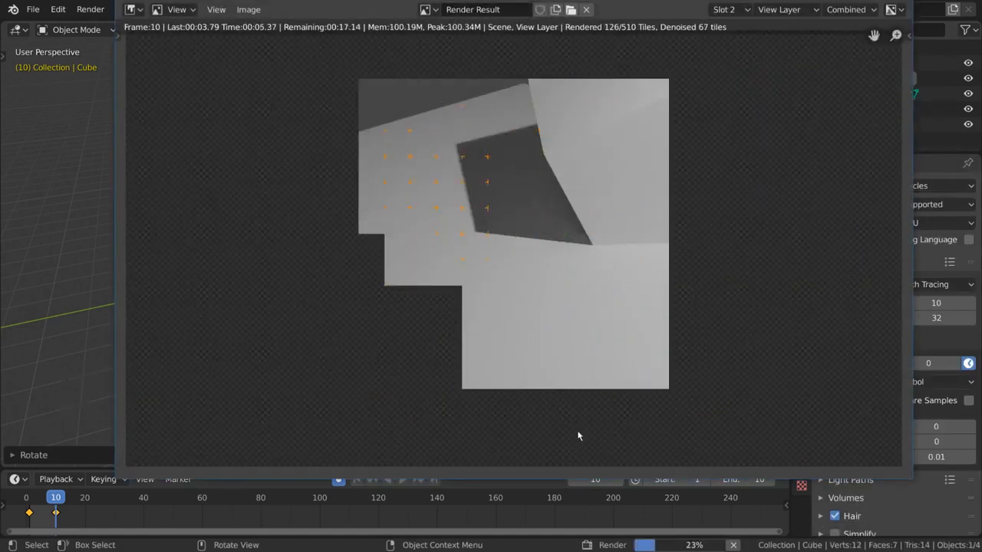
scroll(664, 263, down, 1)
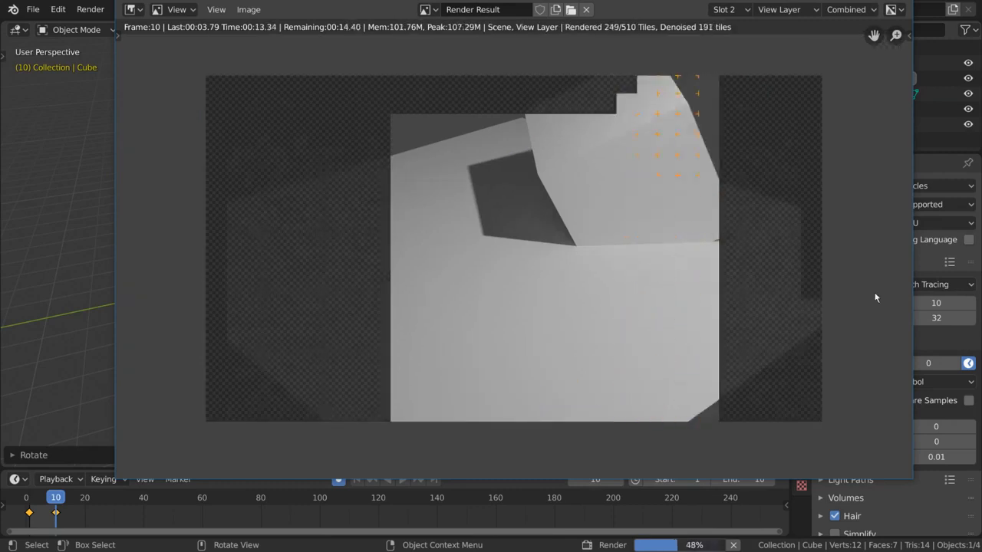
scroll(574, 233, up, 6)
middle_drag(697, 115, 580, 336)
scroll(617, 257, down, 3)
middle_drag(781, 254, 683, 286)
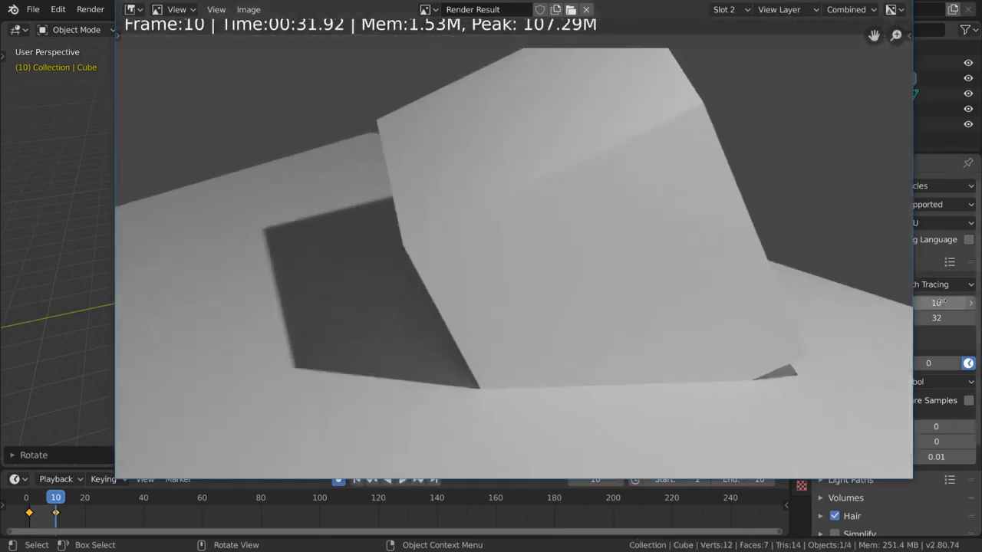